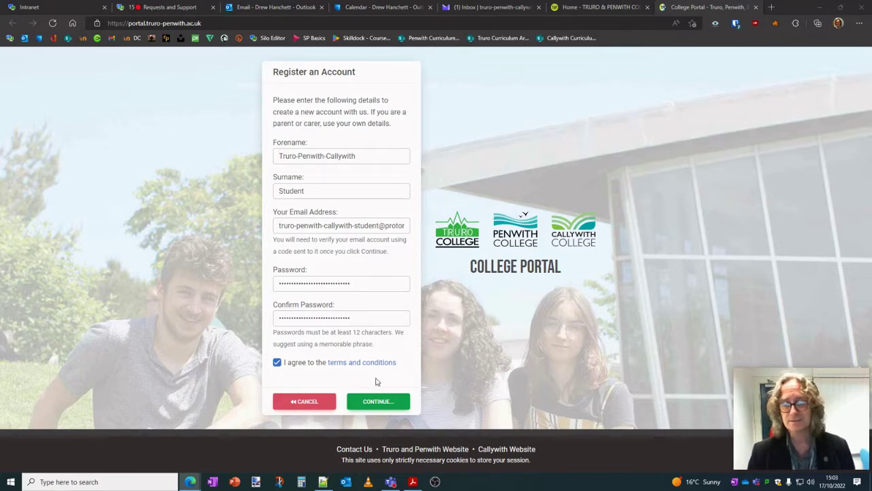
# - Submit the account registration details and verify the e-mail address by entering the security code
pyautogui.click(380, 401)
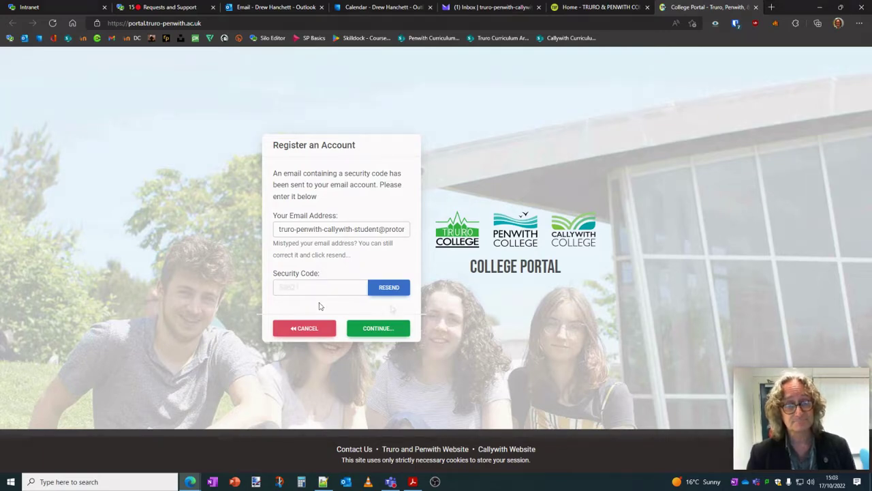
pyautogui.hotkey('ctrl', 'v')
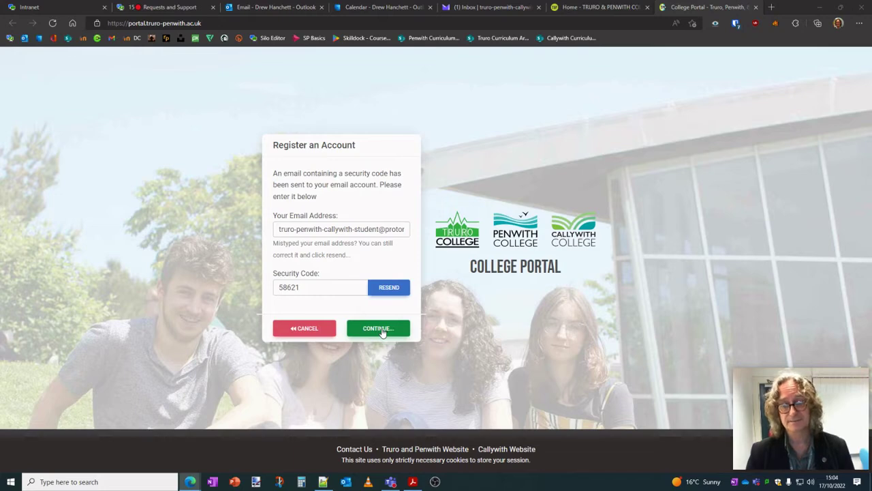
pyautogui.click(382, 329)
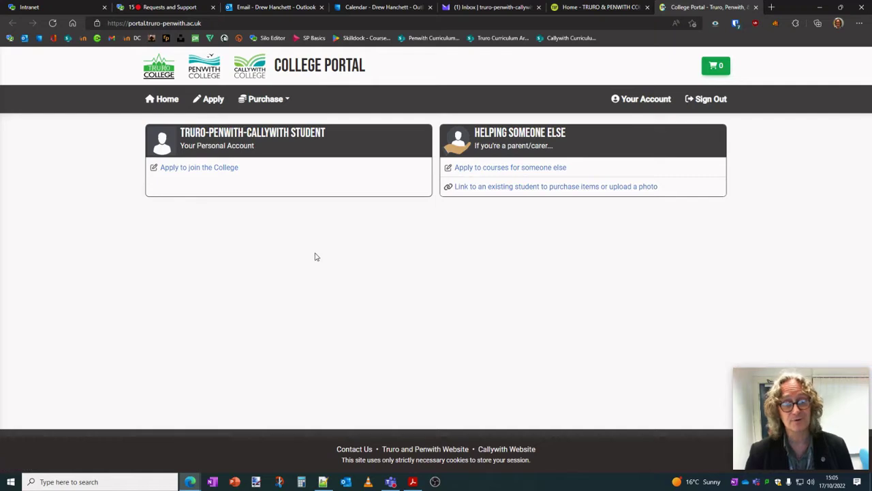
# - Start an application to join the College, saving the initial details and choosing School Leaver or 19+, the 2023 academic year and Truro College
pyautogui.click(205, 169)
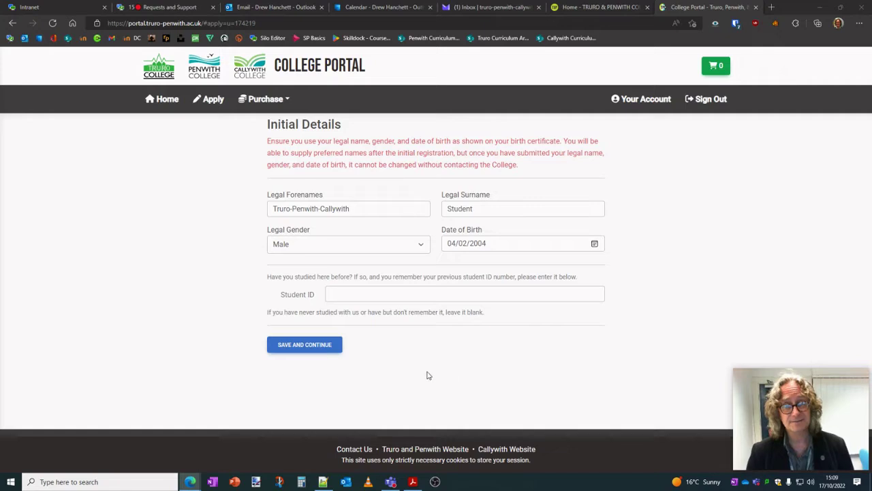
pyautogui.click(321, 346)
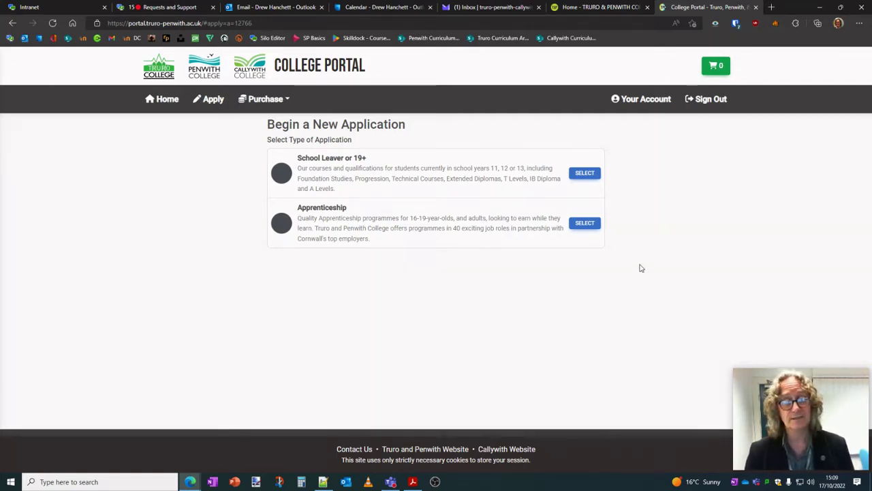
pyautogui.click(586, 174)
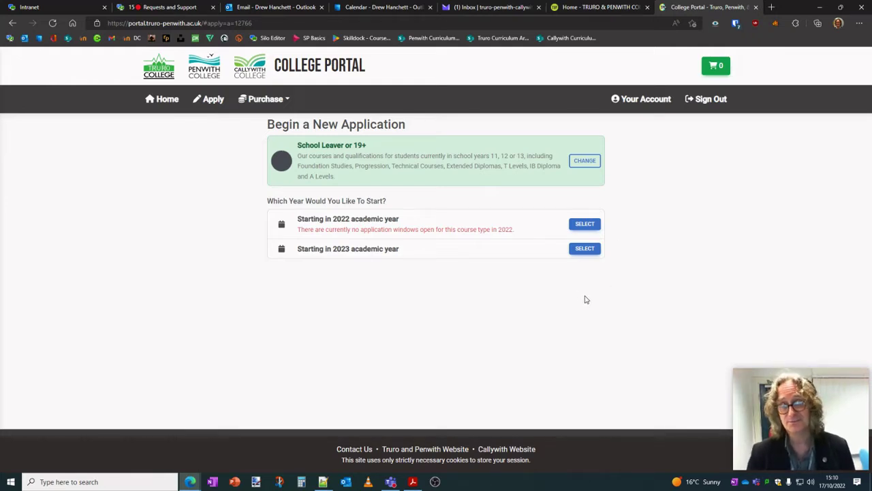
pyautogui.click(584, 248)
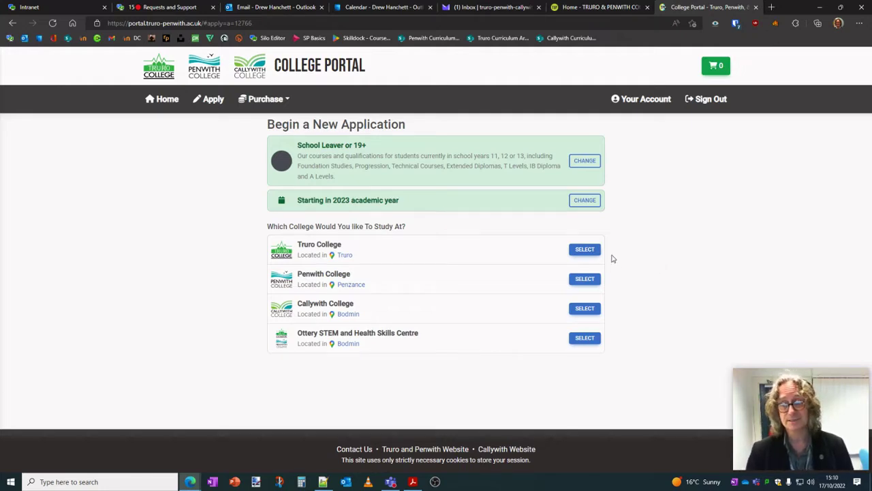
pyautogui.click(584, 250)
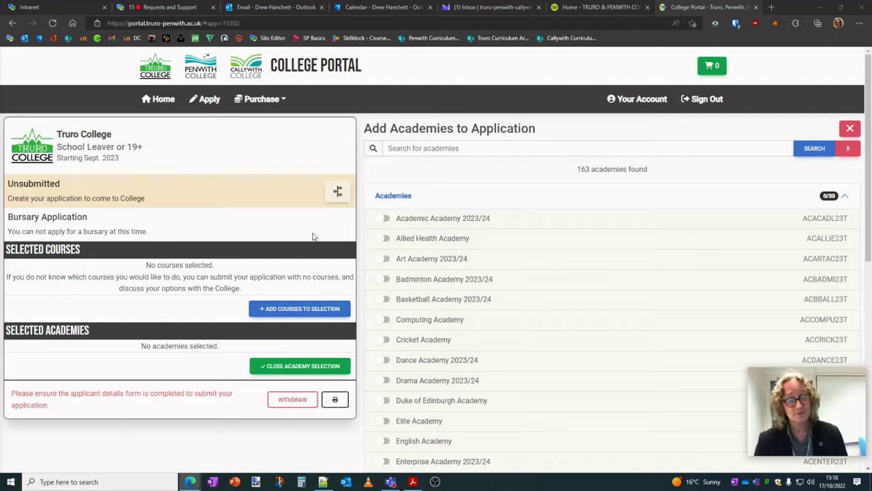
# - Add the A Level courses Art & Design: Illustration & Graphics, English Language and Geography to the application
pyautogui.click(297, 308)
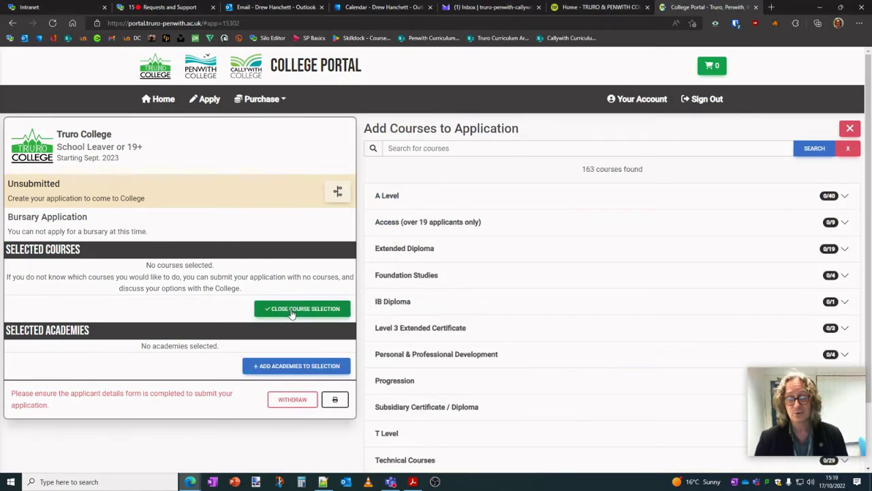
pyautogui.click(413, 201)
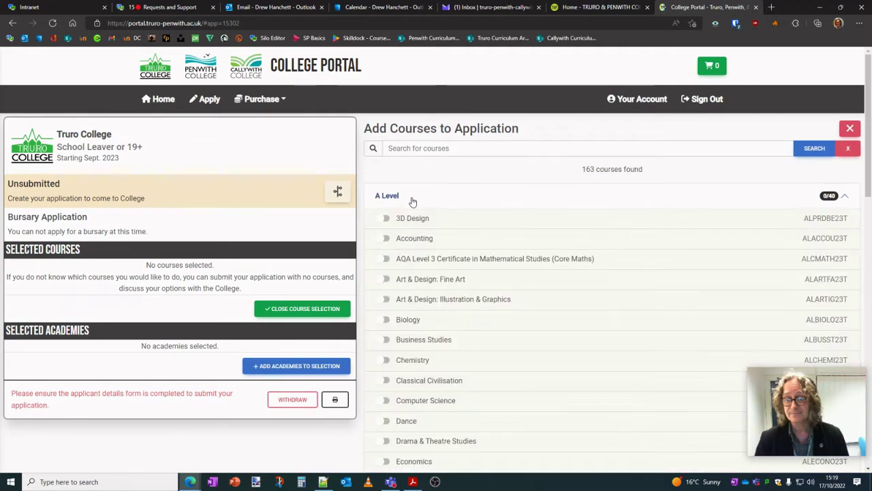
pyautogui.scroll(-5, 477, 263)
pyautogui.scroll(4, 417, 208)
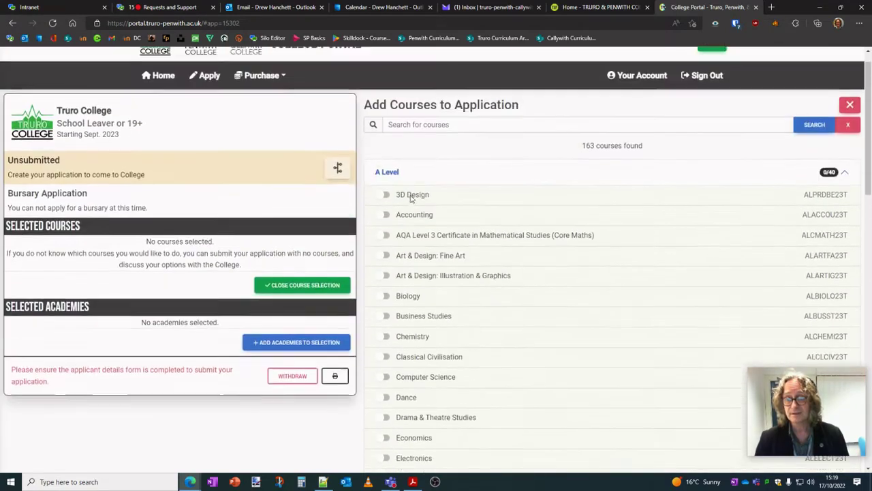
pyautogui.click(386, 298)
pyautogui.scroll(-3, 428, 323)
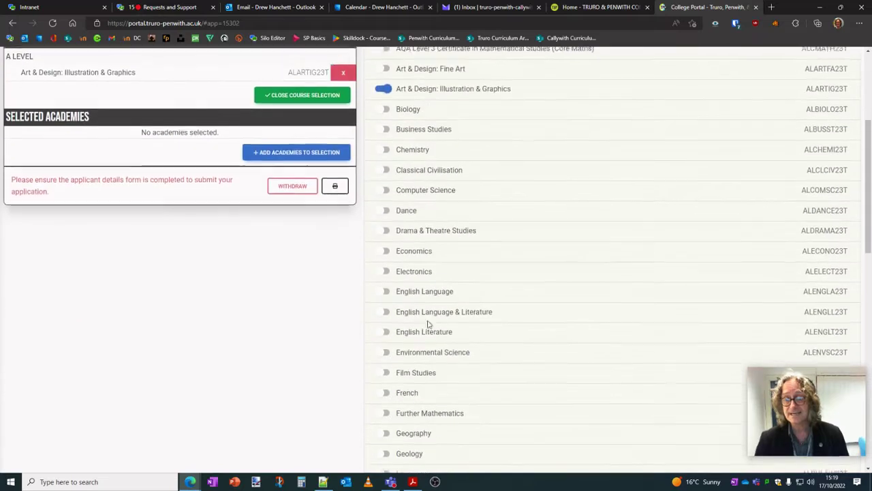
pyautogui.click(386, 291)
pyautogui.scroll(-2, 402, 317)
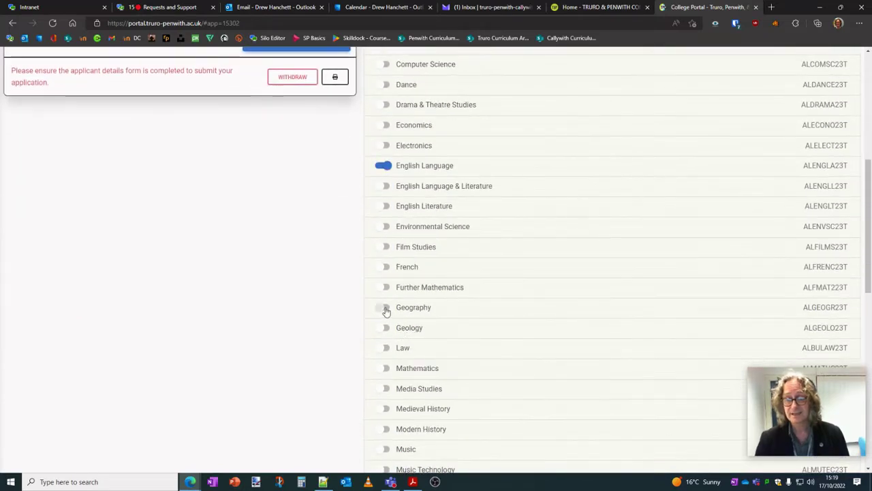
pyautogui.click(386, 310)
pyautogui.scroll(5, 367, 272)
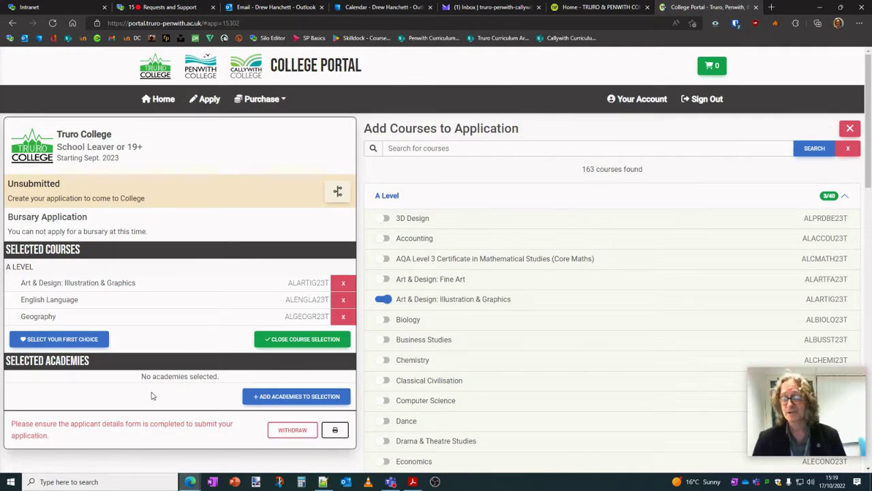
# - Add the Computing Academy, English Academy and Music Technology Academy 2023/24 to the application
pyautogui.click(253, 397)
pyautogui.scroll(-2, 513, 307)
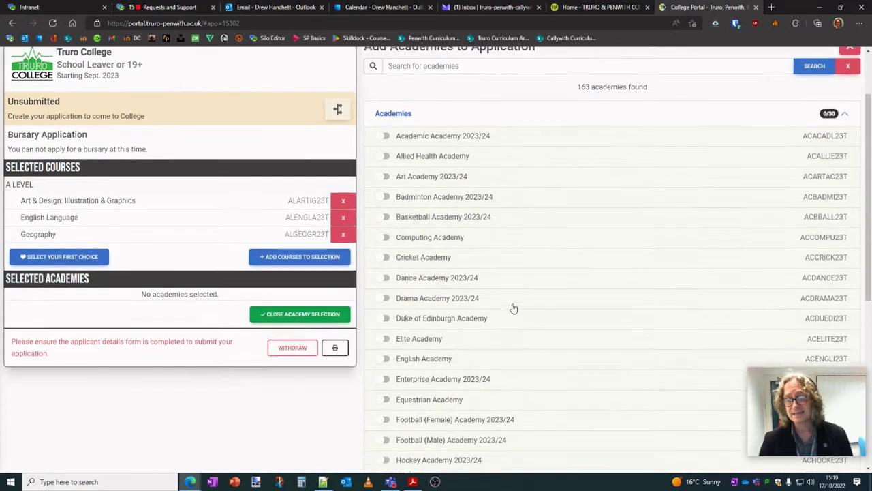
pyautogui.click(385, 214)
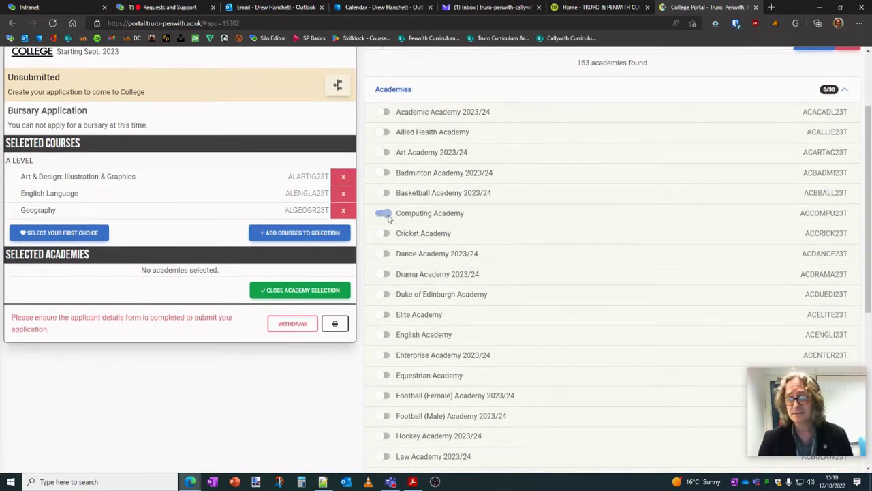
pyautogui.click(386, 334)
pyautogui.scroll(-4, 390, 334)
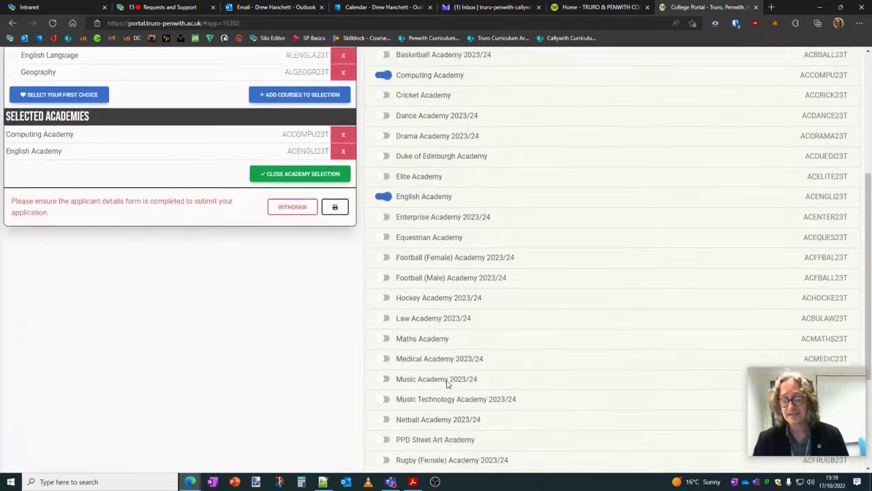
pyautogui.click(386, 325)
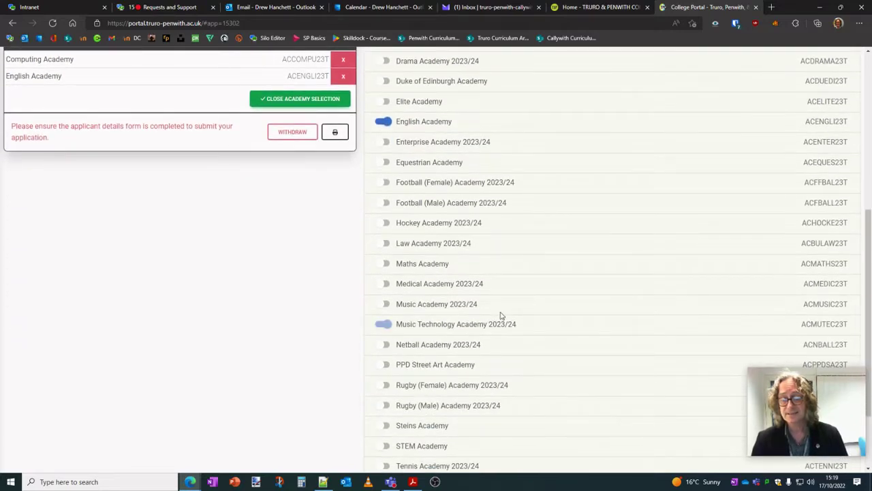
pyautogui.scroll(6, 500, 316)
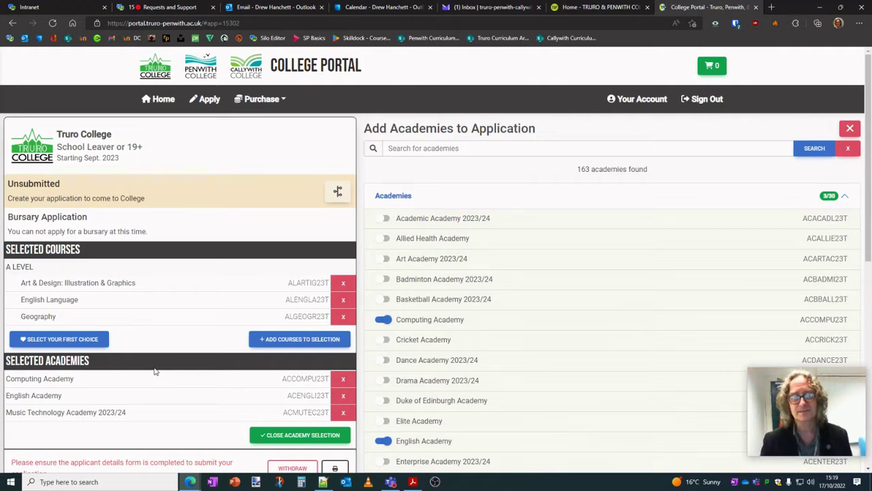
# - Set A Level Geography as the first-choice course and close the academy selection
pyautogui.click(68, 341)
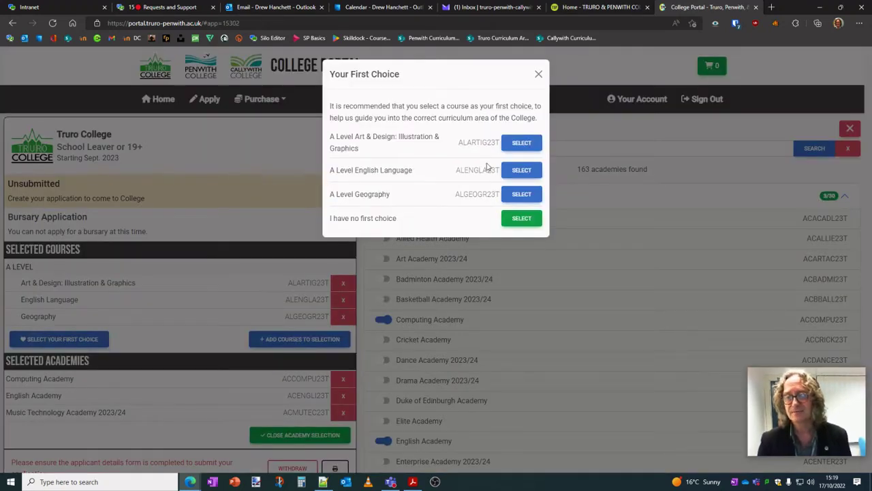
pyautogui.click(520, 195)
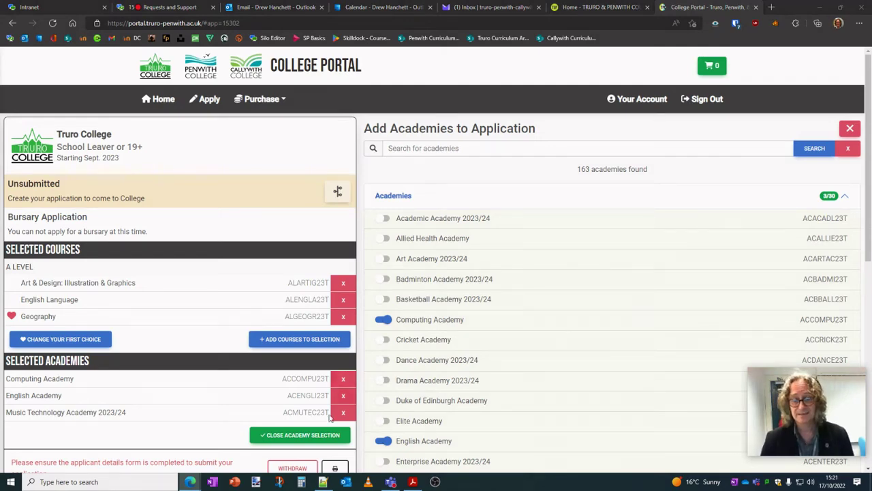
pyautogui.click(312, 438)
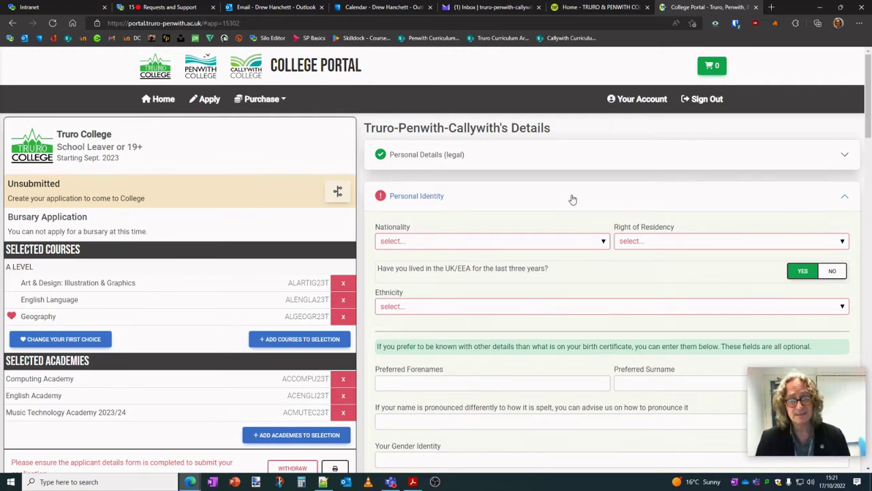
# - Review the applicant details form and enter a predicted grade of 1 for GCSE English Literature under Previous Education
pyautogui.scroll(-7, 571, 212)
pyautogui.scroll(7, 569, 231)
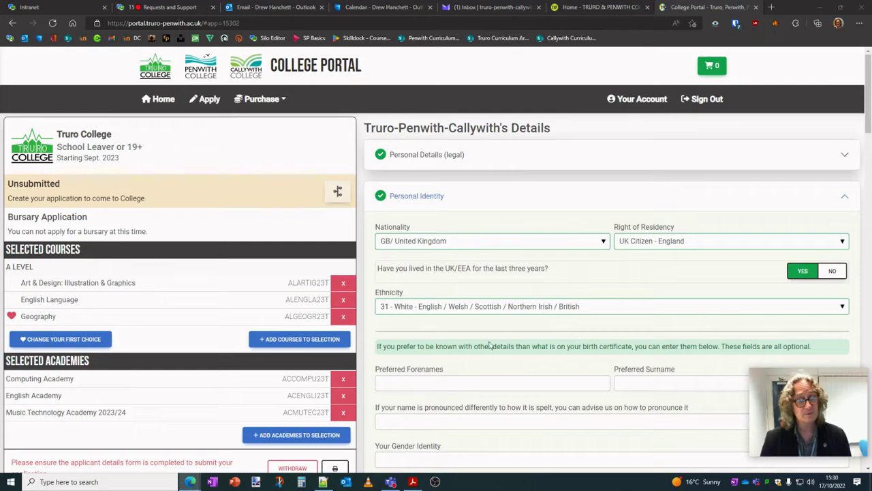
pyautogui.scroll(-10, 567, 359)
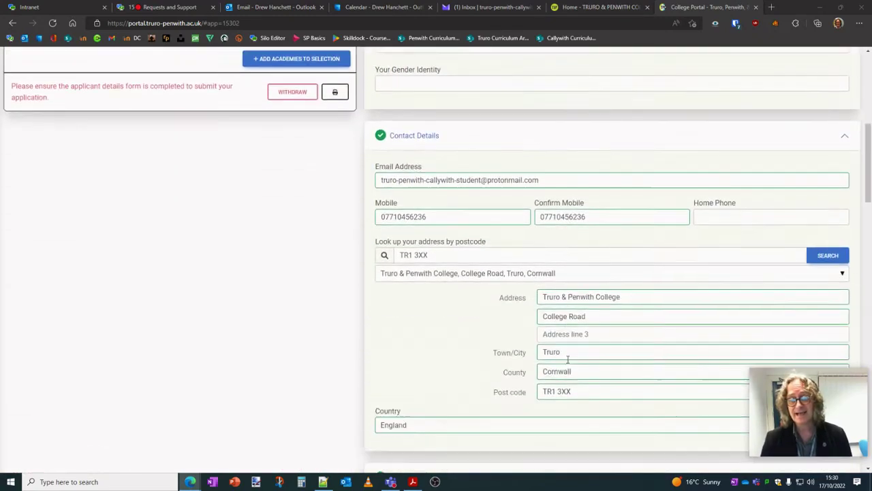
pyautogui.scroll(-3, 567, 359)
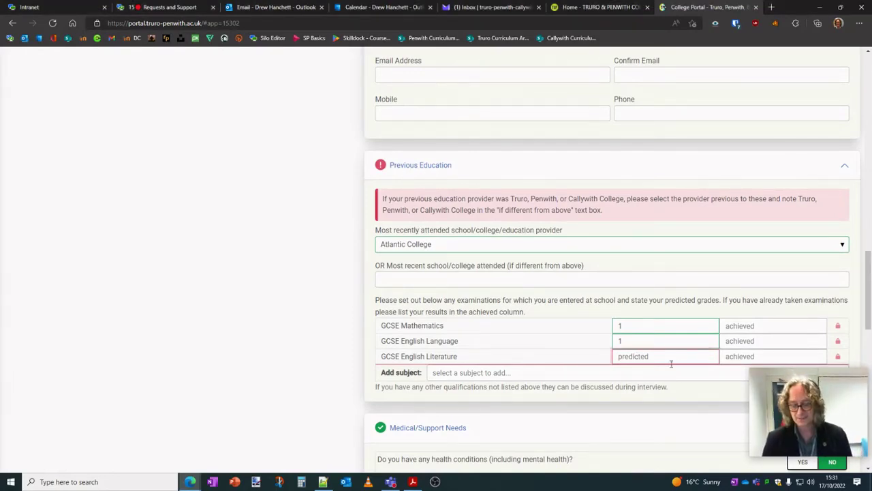
pyautogui.write('1')
pyautogui.click(189, 321)
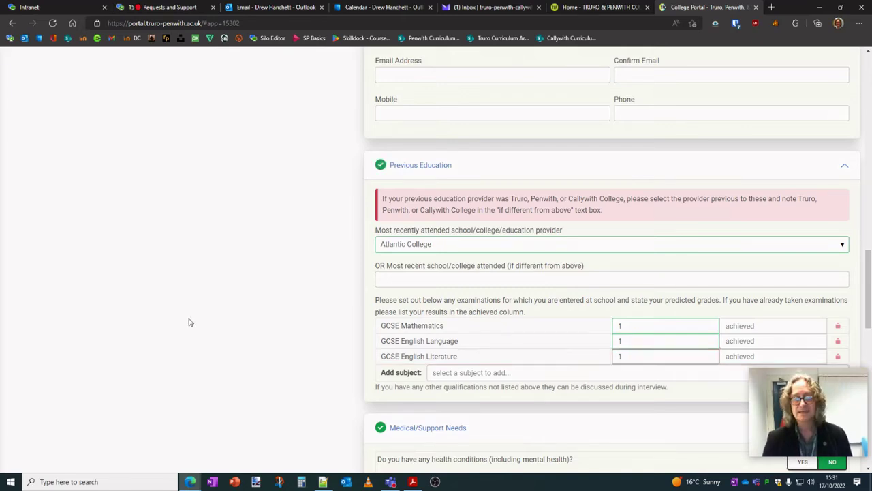
# - Collapse the Other Information, Medical/Support Needs, Previous Education and Next of Kin sections of the applicant details form
pyautogui.scroll(-10, 485, 341)
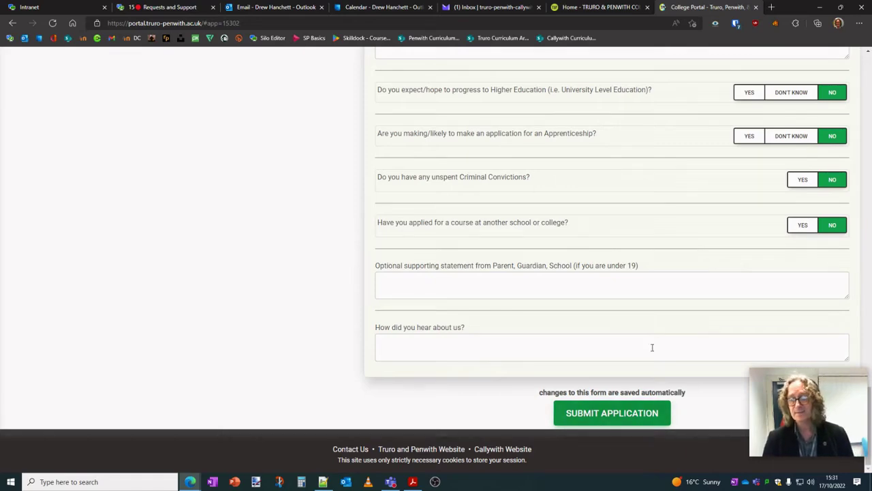
pyautogui.scroll(5, 651, 344)
pyautogui.click(845, 178)
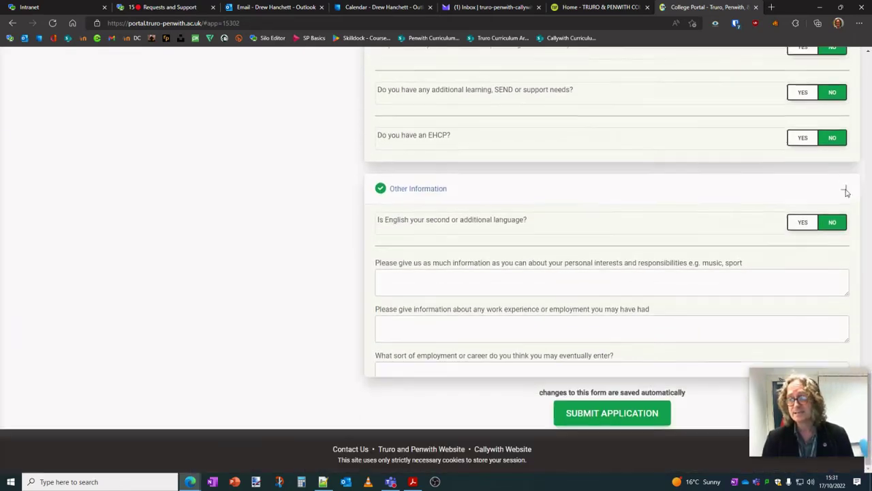
pyautogui.click(845, 189)
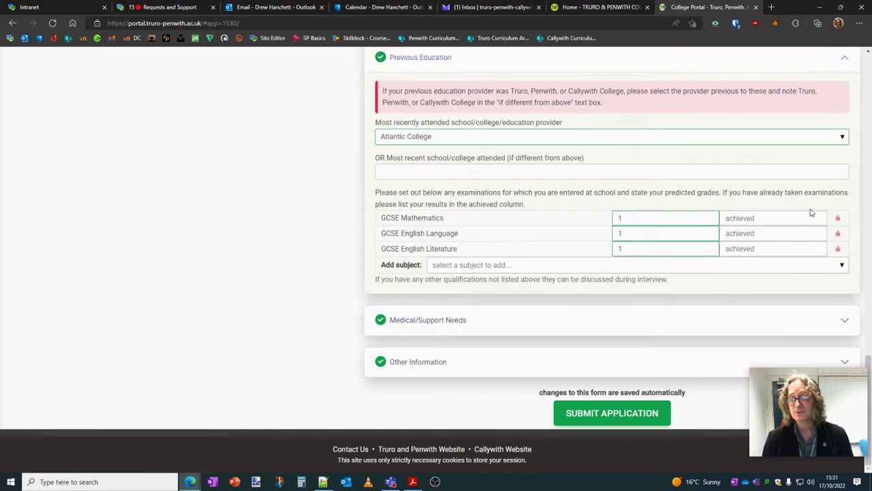
pyautogui.scroll(2, 844, 158)
pyautogui.click(845, 167)
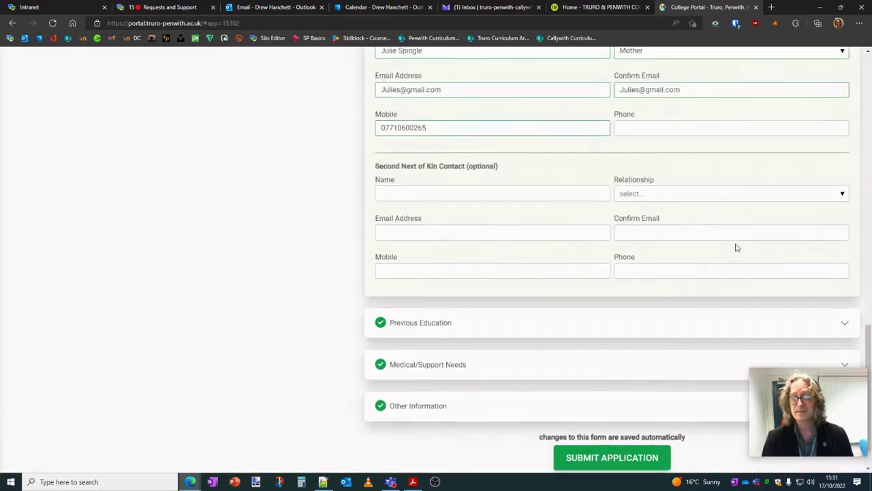
pyautogui.scroll(5, 736, 245)
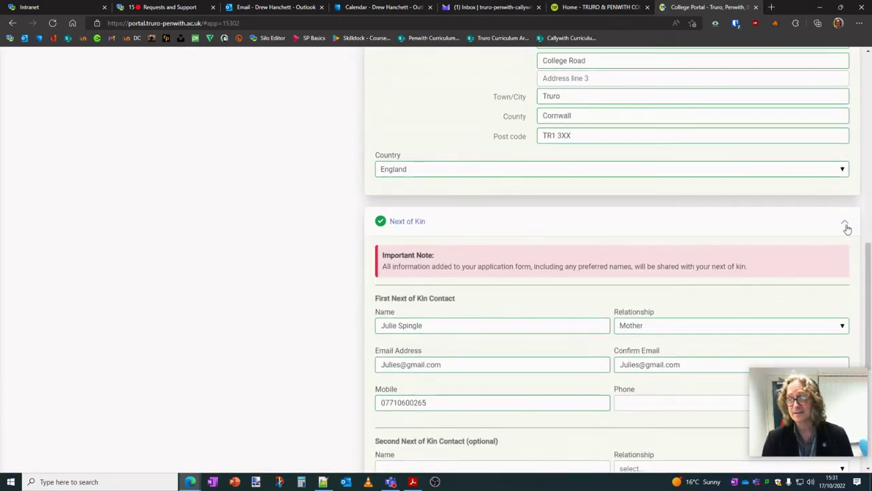
pyautogui.click(844, 223)
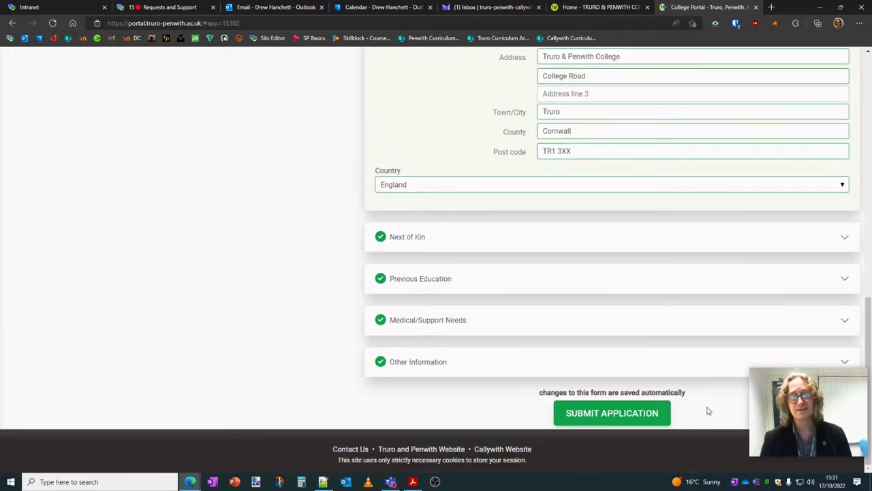
# - Submit the completed application to the College and confirm the submission
pyautogui.click(621, 413)
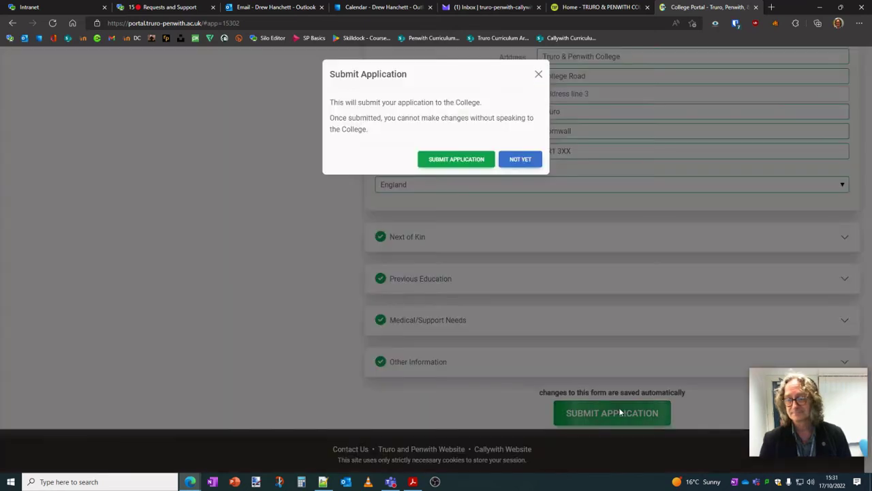
pyautogui.click(456, 158)
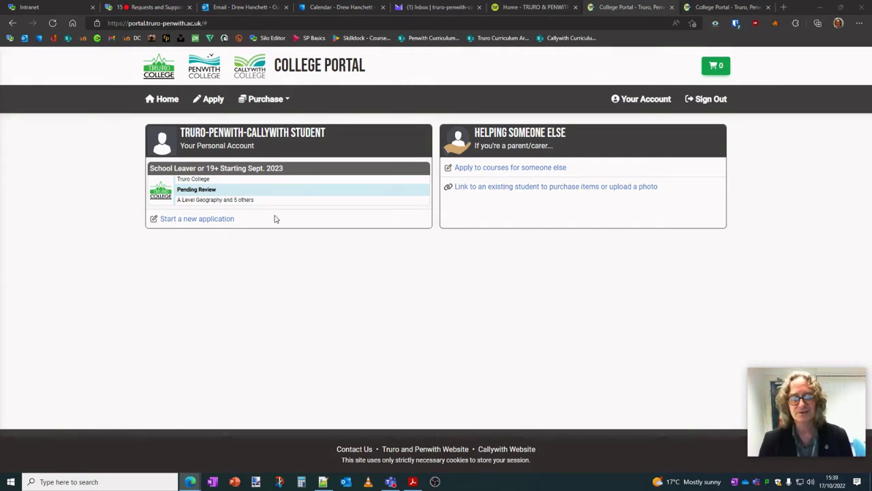
# - View the submitted Truro College application's journey, then show the Truro & Penwith College website home page
pyautogui.click(210, 192)
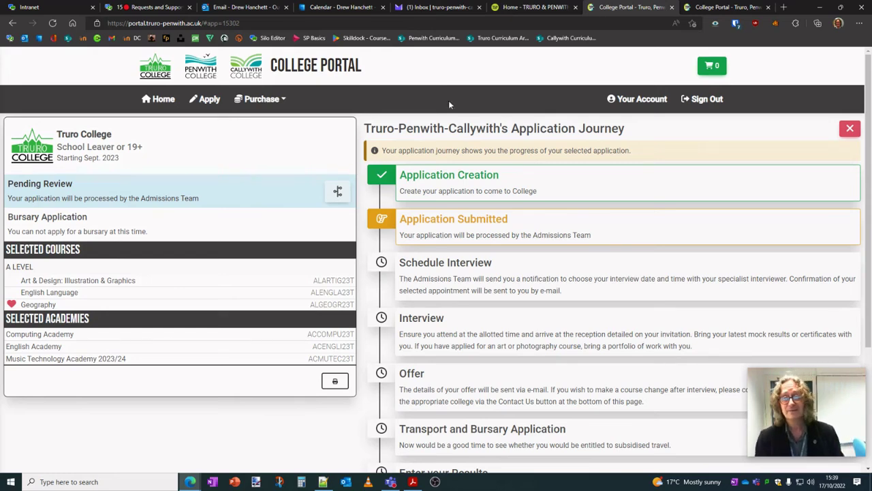
pyautogui.click(713, 6)
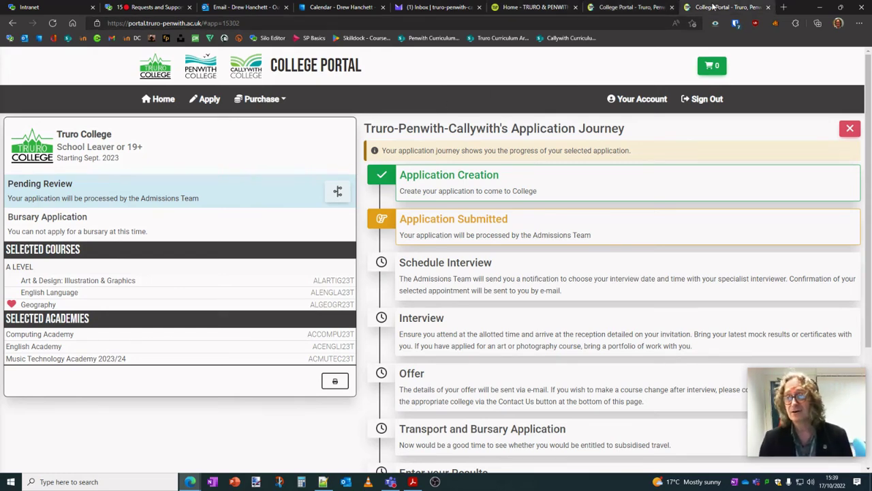
pyautogui.click(535, 7)
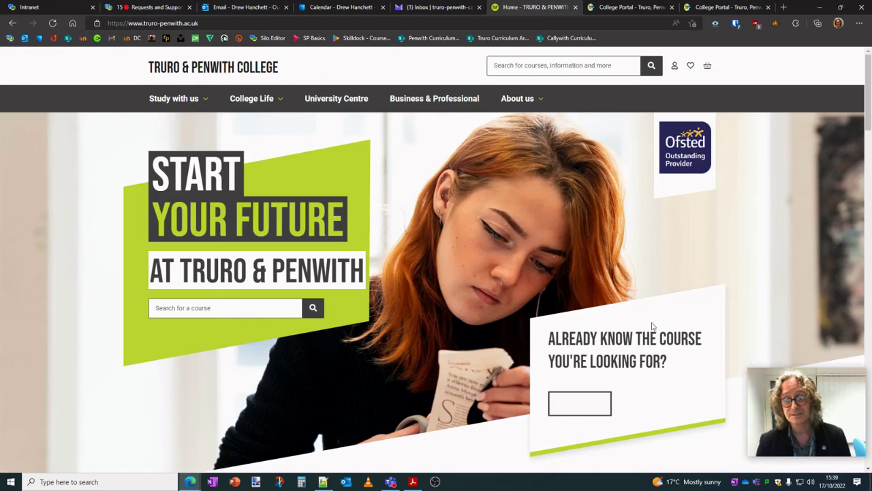